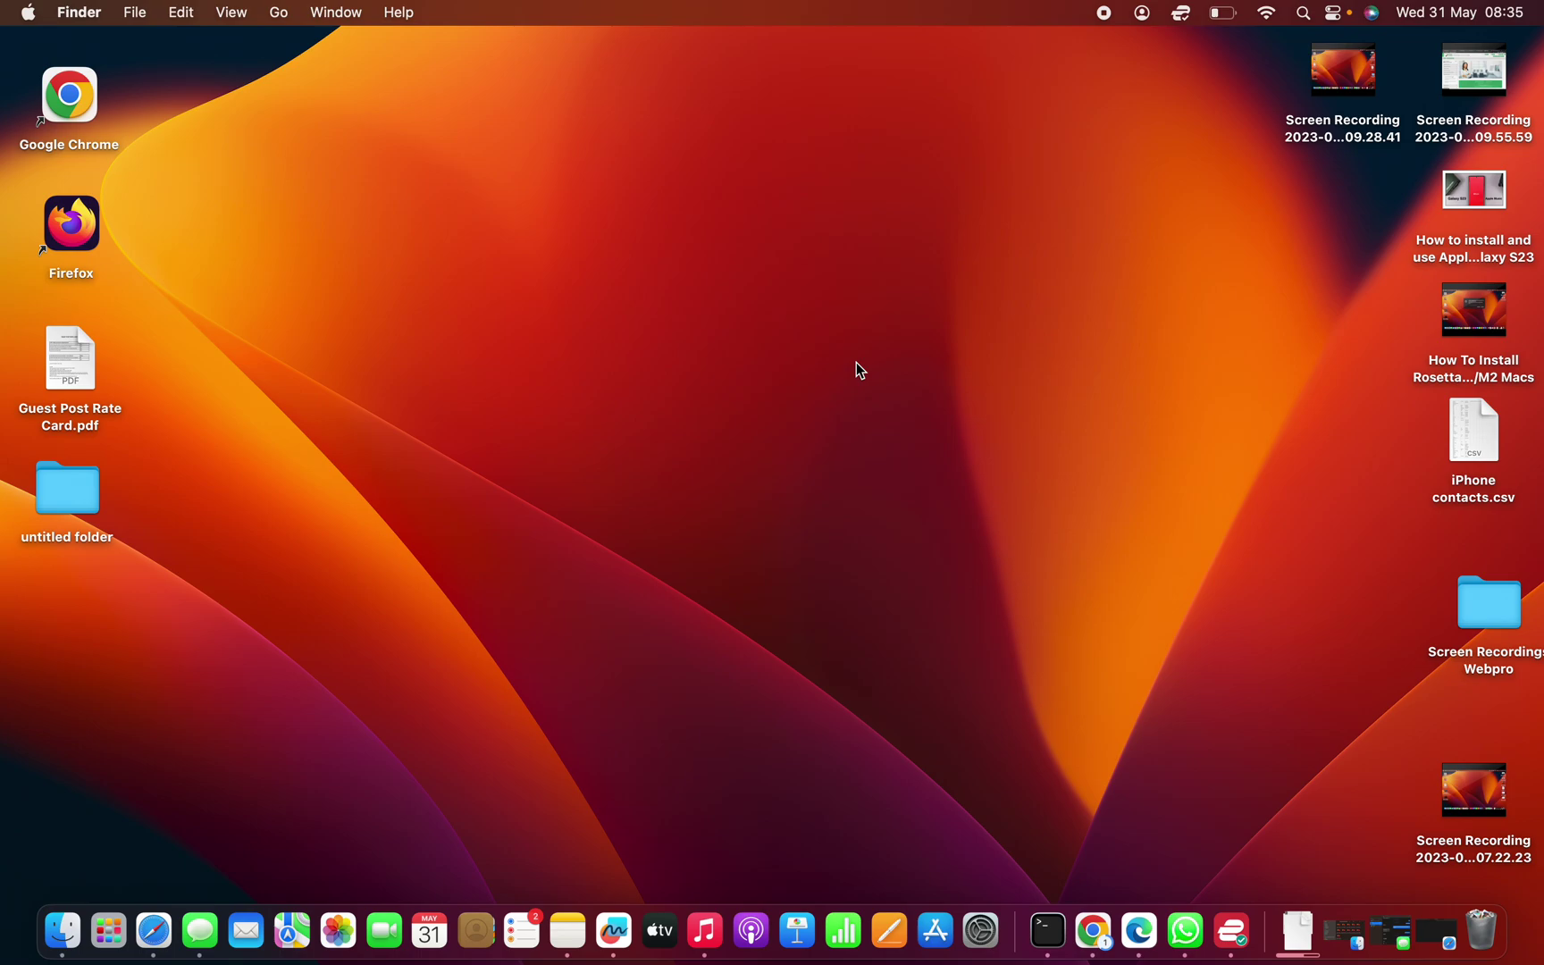
- Create a new desktop folder and rename it from 'untitled folder 2' to 'Wedding picures'
{"action": "right_click", "coordinate": [736, 361]}
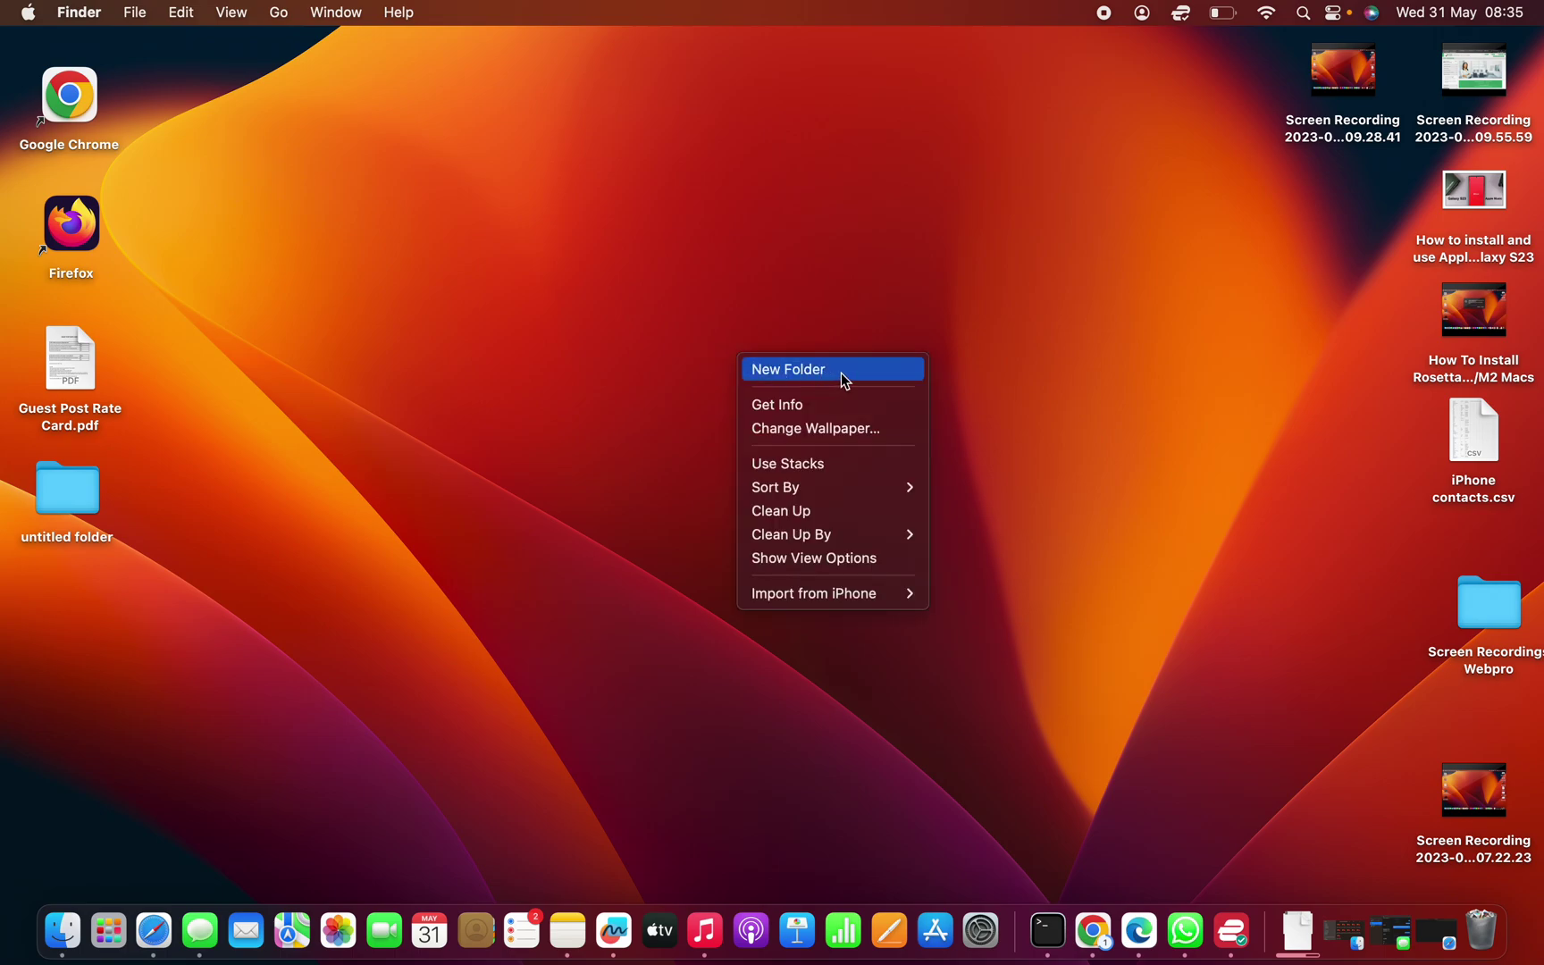
{"action": "left_click", "coordinate": [953, 366]}
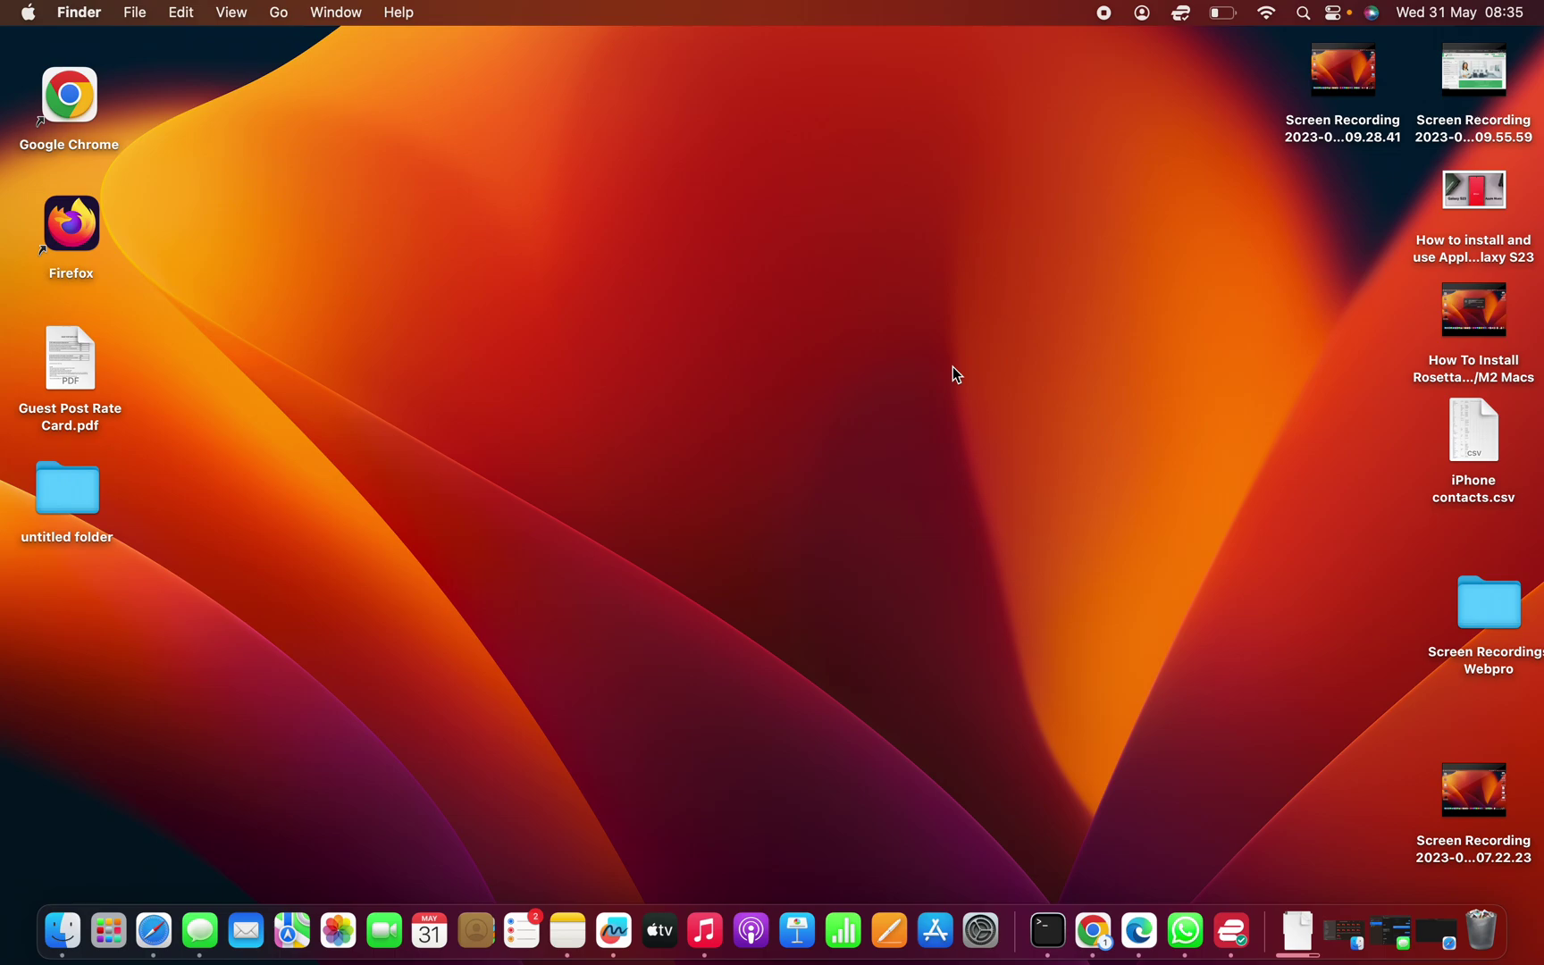
{"action": "right_click", "coordinate": [953, 374]}
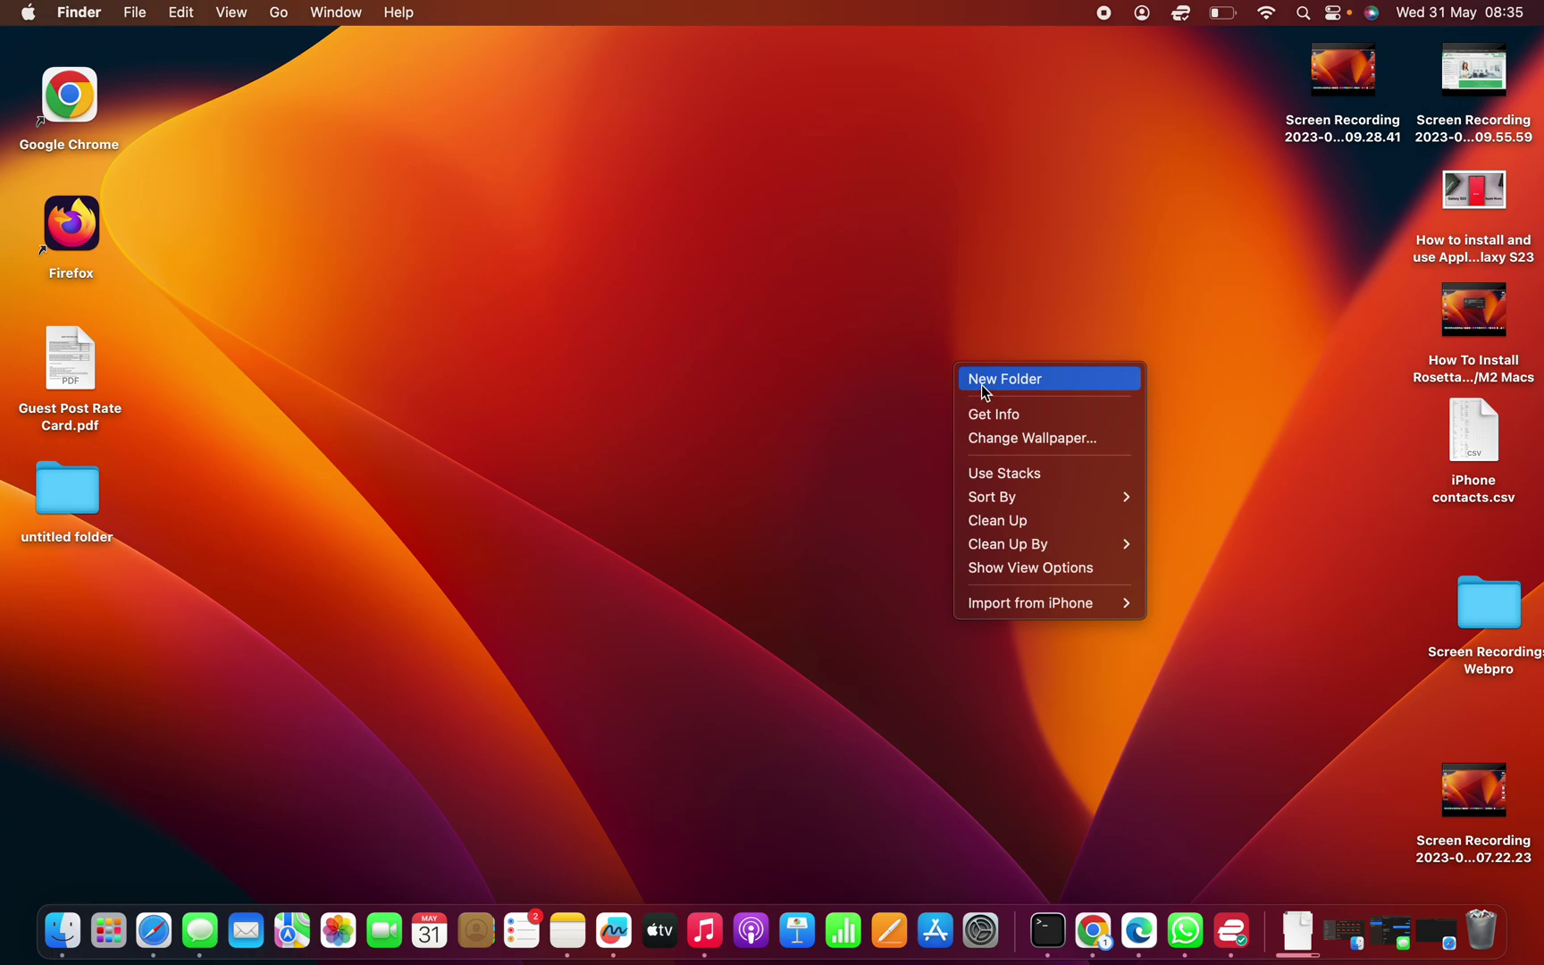
{"action": "left_click", "coordinate": [1040, 383]}
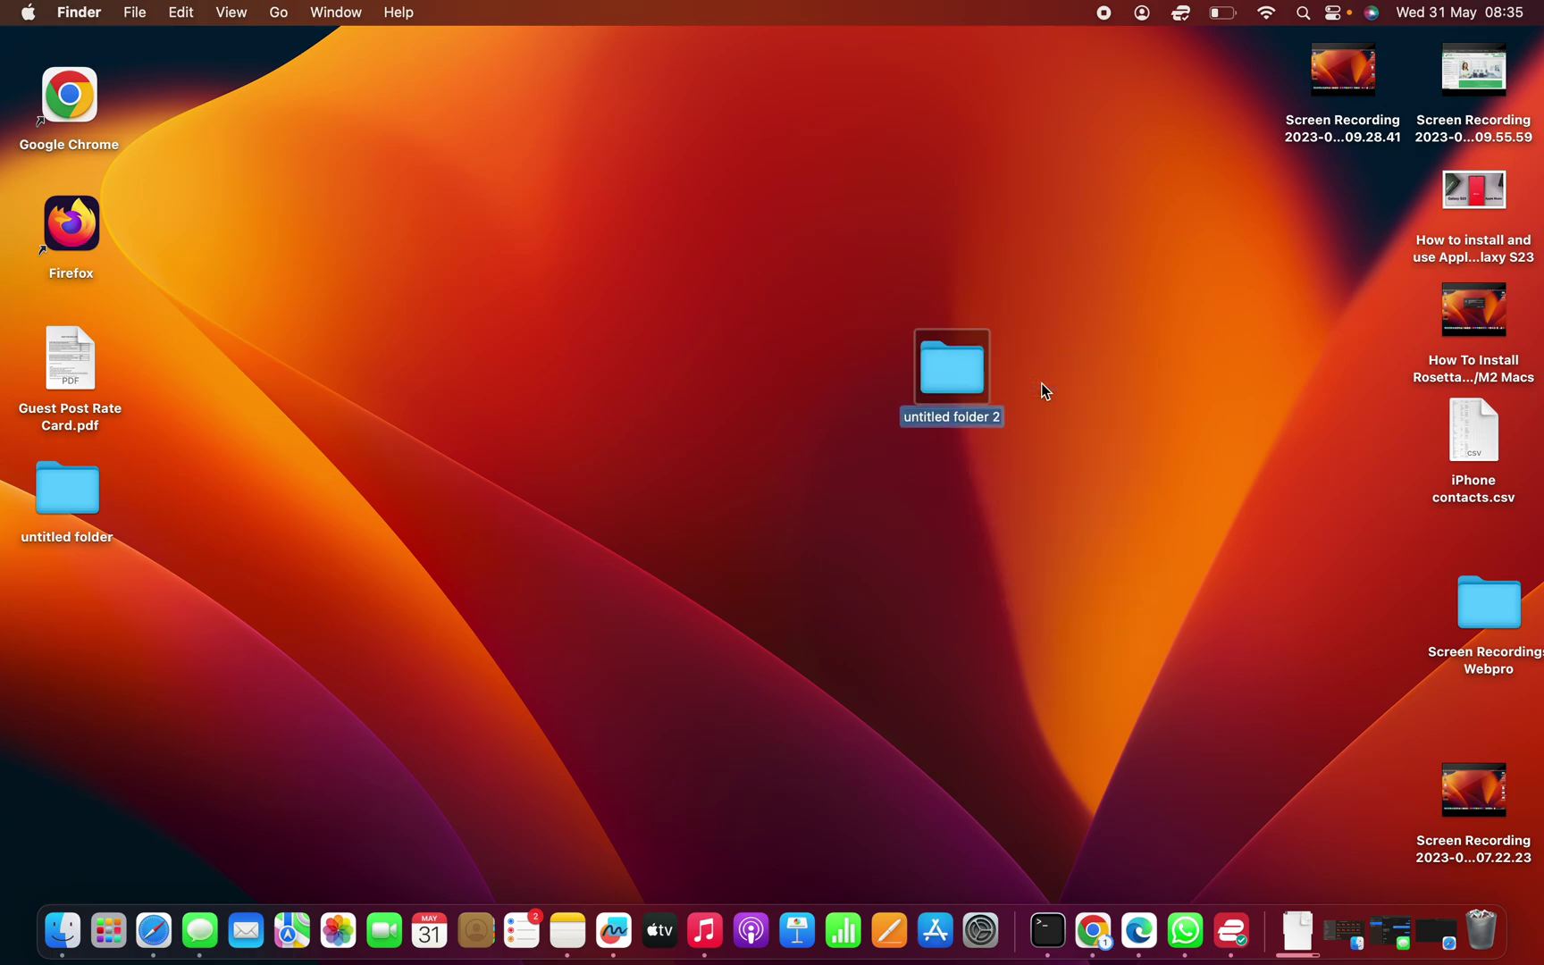
{"action": "left_click", "coordinate": [966, 417]}
{"action": "triple_click", "coordinate": [967, 416]}
{"action": "type", "text": "Wedding"}
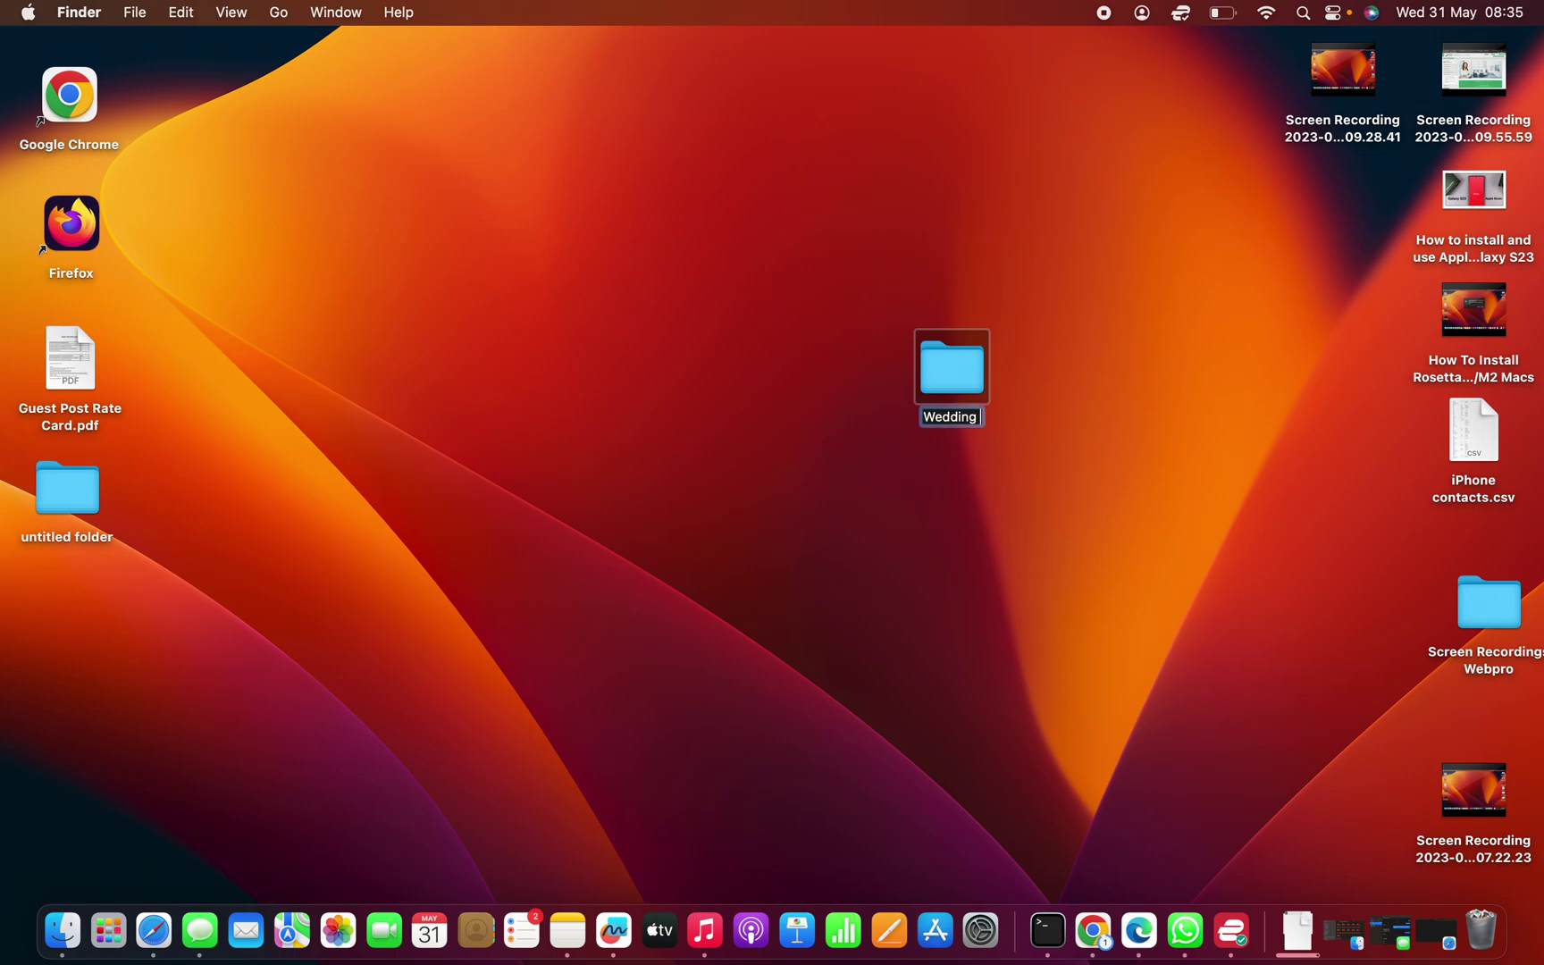
{"action": "type", "text": " picures"}
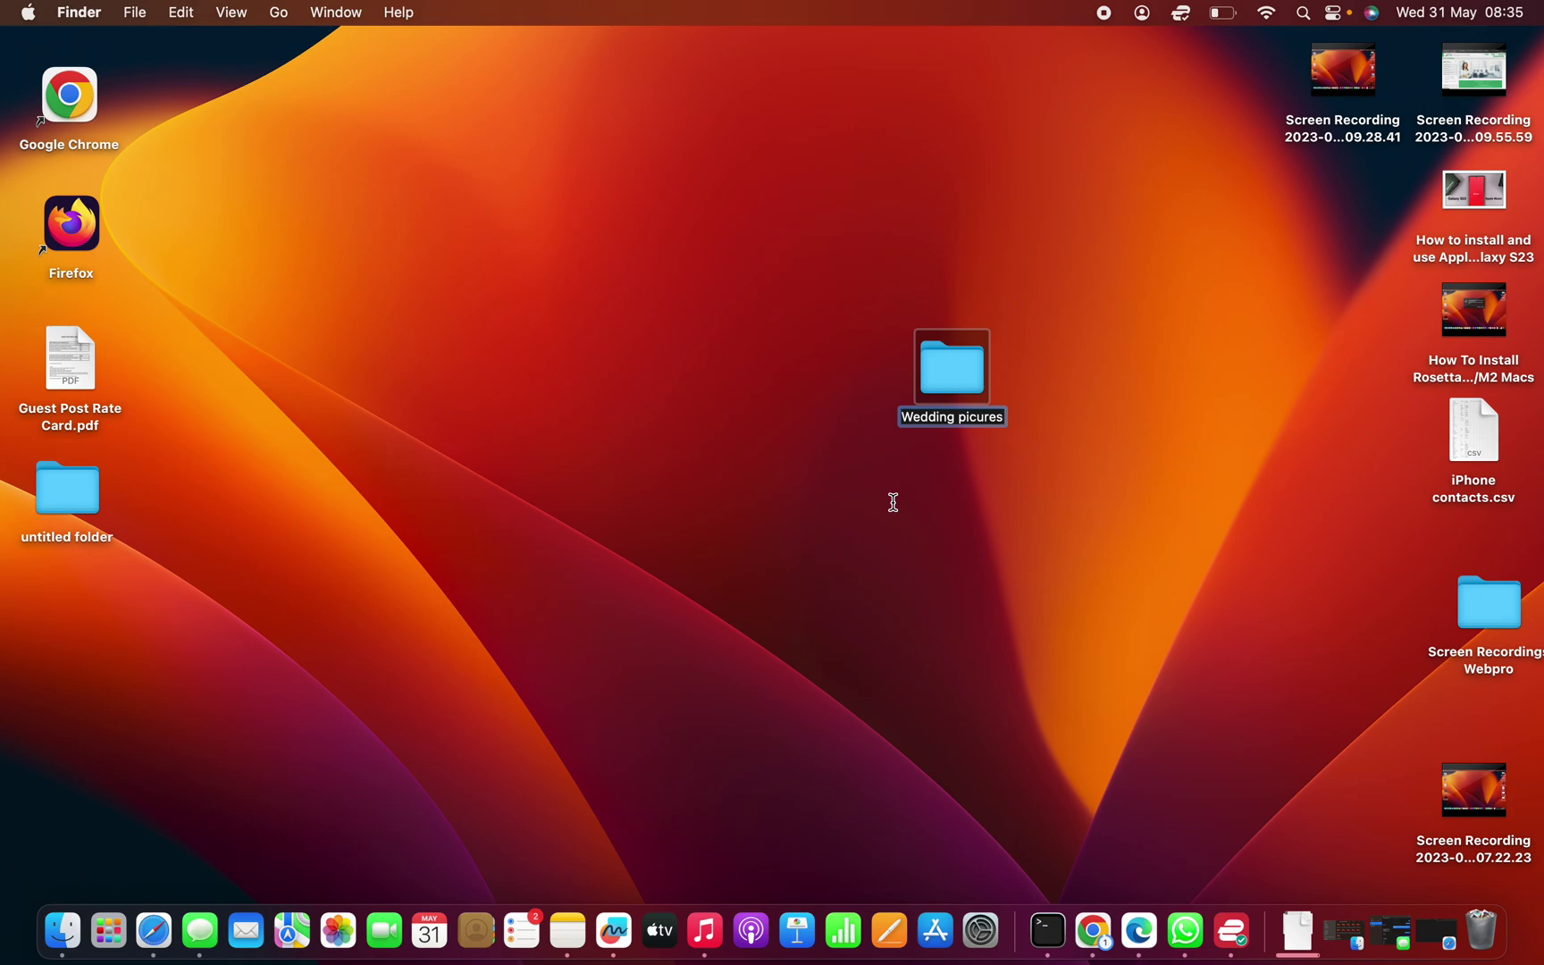
{"action": "left_click", "coordinate": [804, 489]}
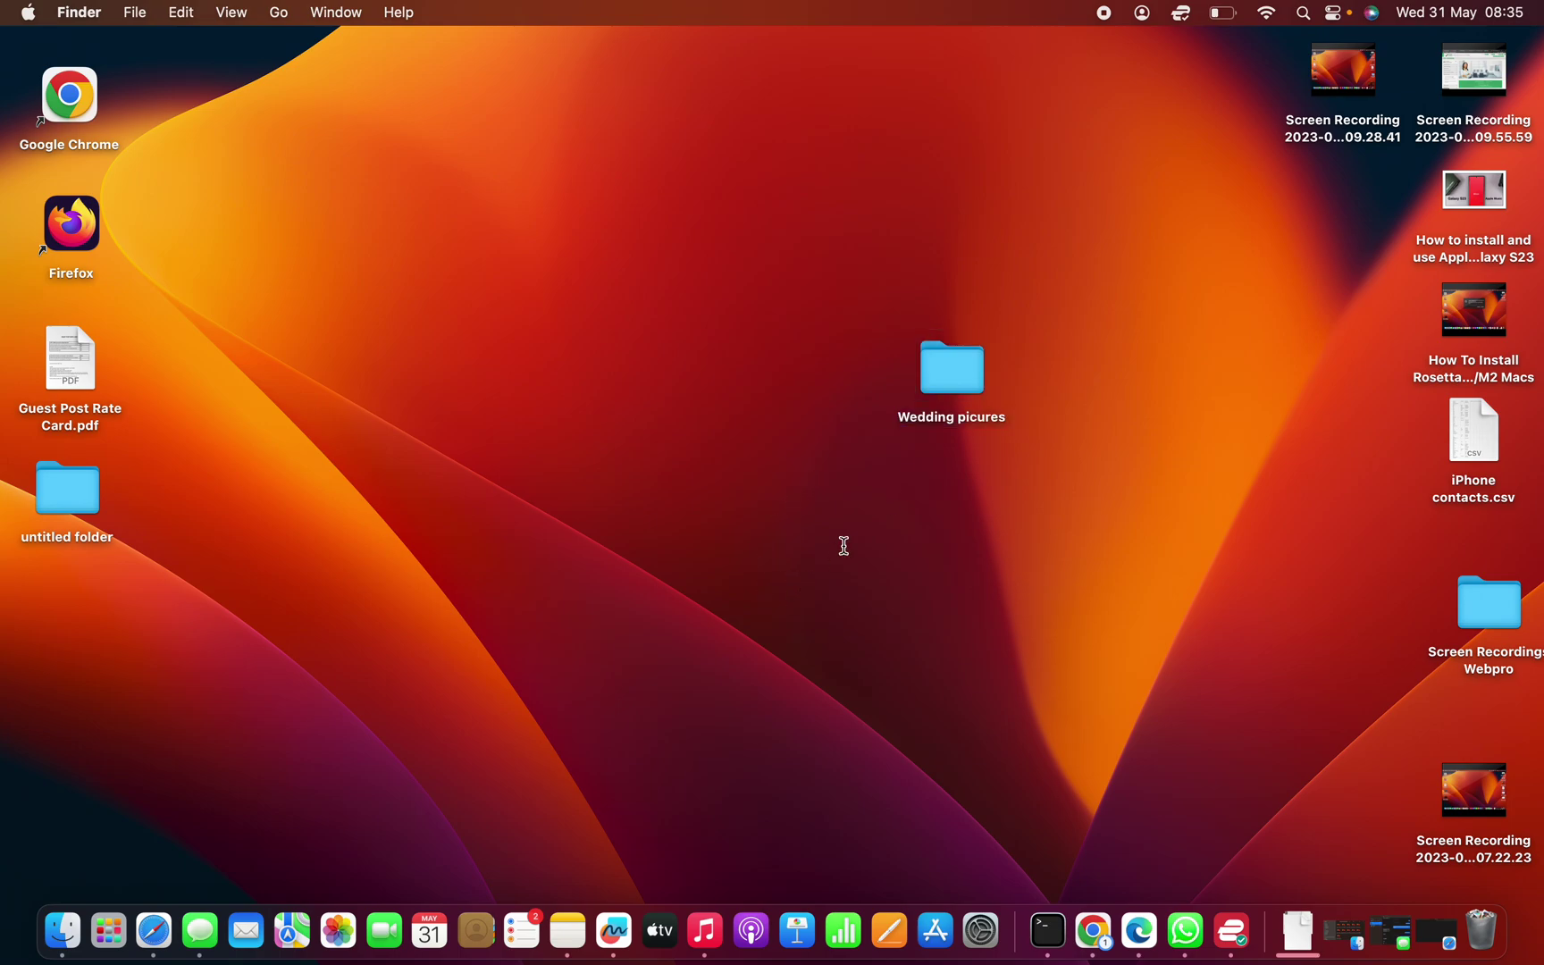
- Open the Wedding picures folder, confirm it is empty, and close its window
{"action": "left_click", "coordinate": [945, 369]}
{"action": "double_click", "coordinate": [946, 370]}
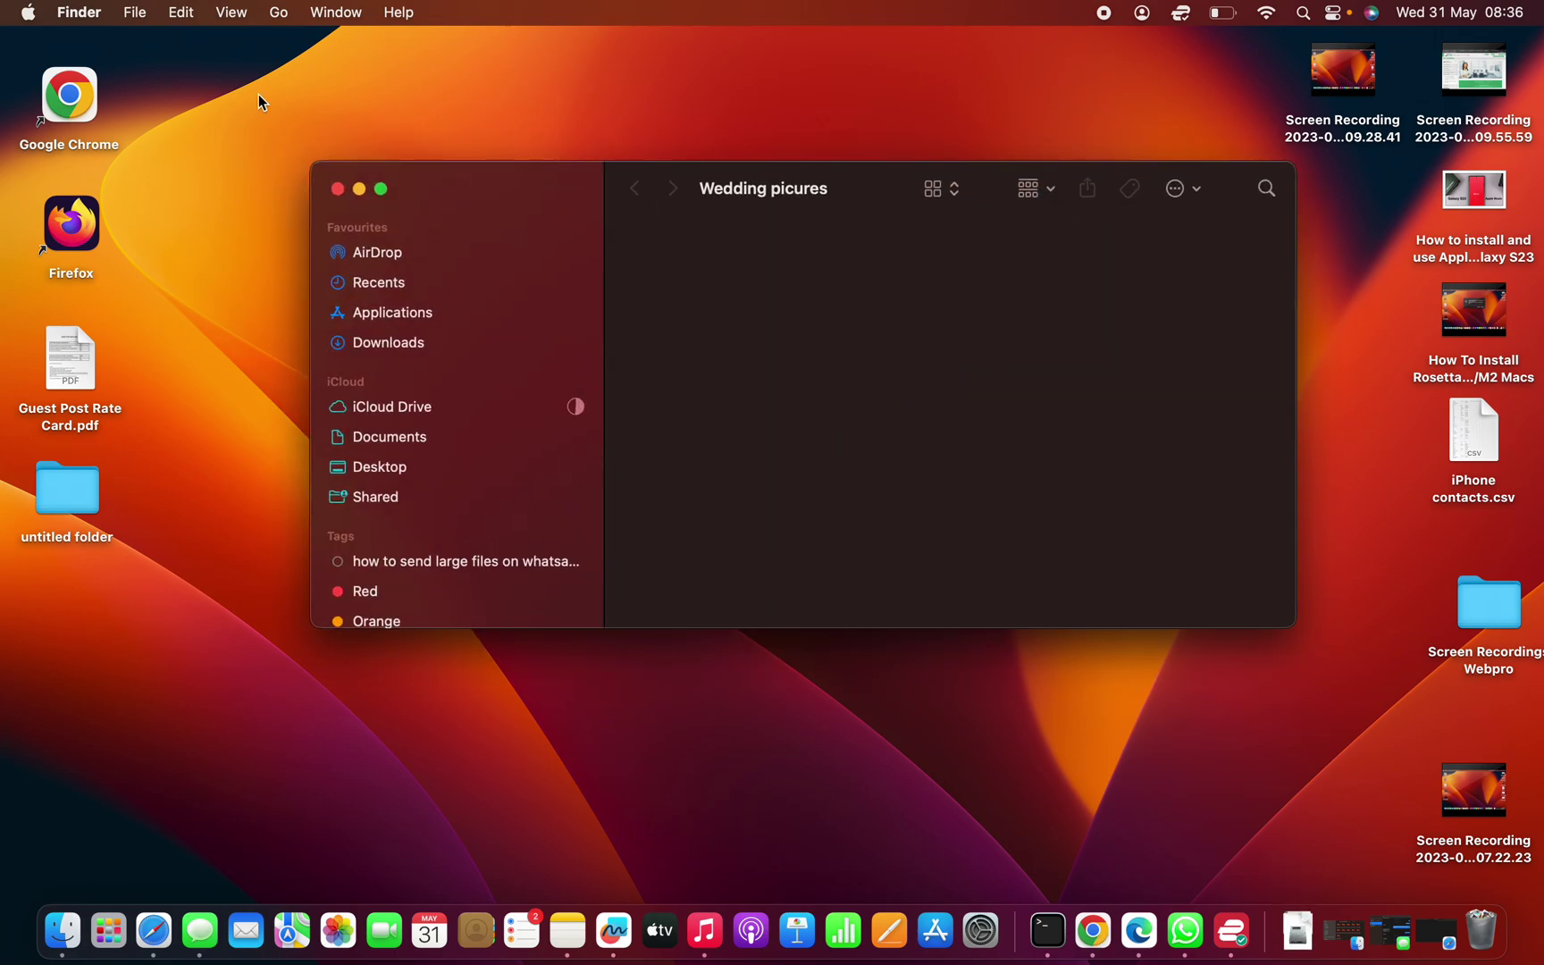
{"action": "left_click", "coordinate": [339, 191]}
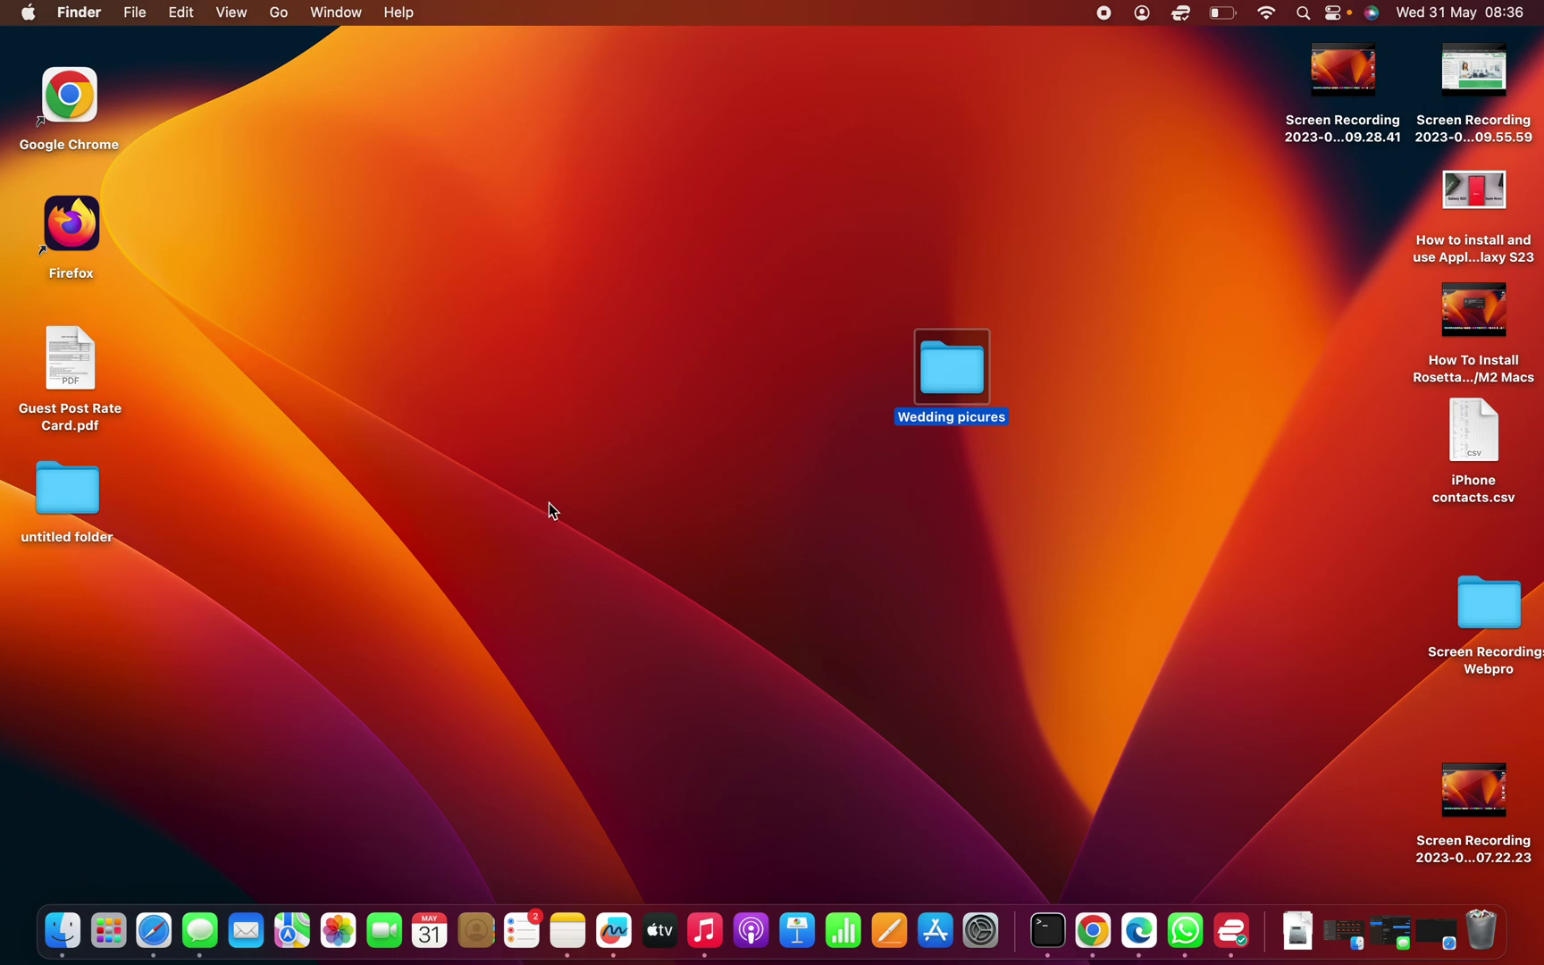
- Drag Wedding picures across the desktop and drop it into untitled folder
{"action": "left_click", "coordinate": [549, 504]}
{"action": "left_click_drag", "start_coordinate": [961, 368], "coordinate": [69, 624]}
{"action": "left_click", "coordinate": [414, 641]}
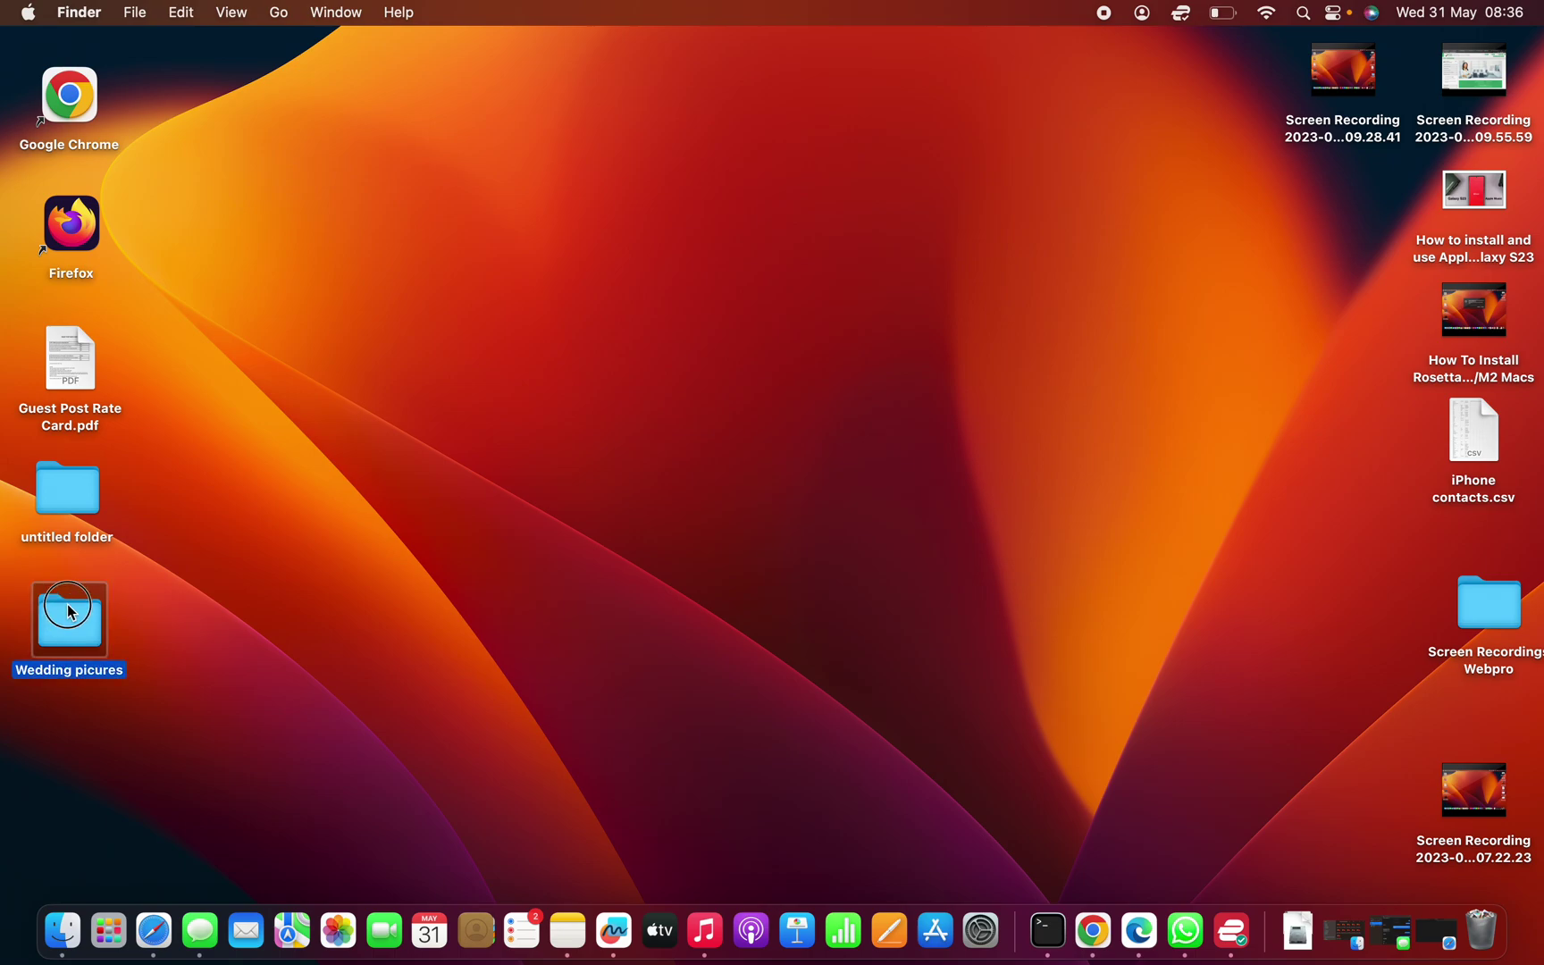
{"action": "left_click_drag", "start_coordinate": [67, 615], "coordinate": [95, 513]}
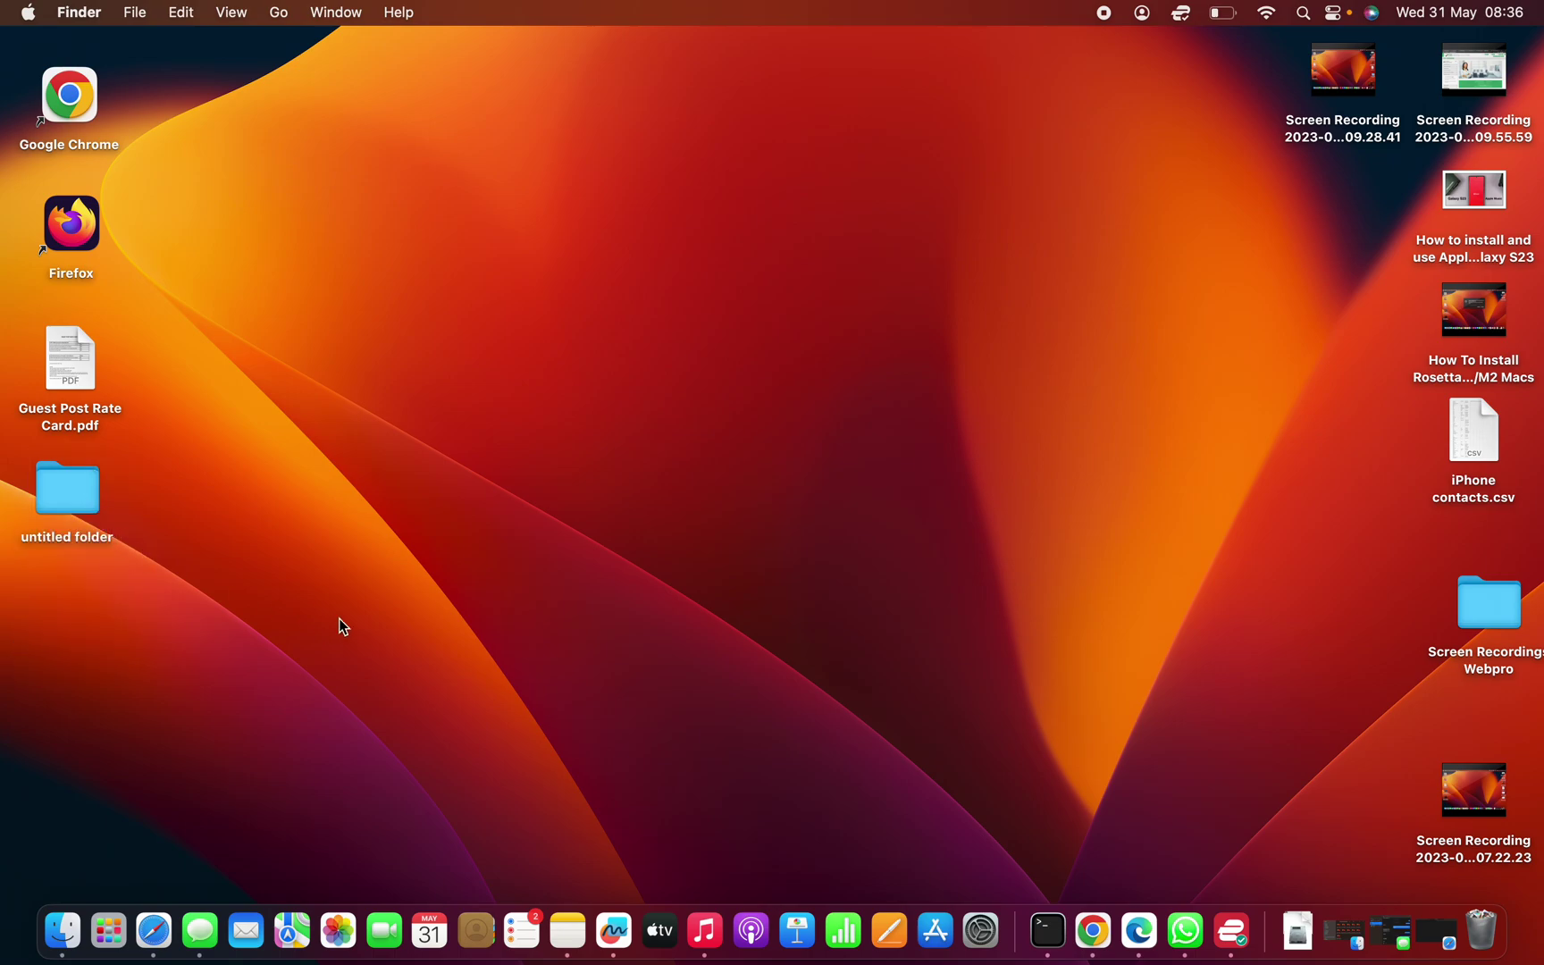
- Open untitled folder and create a new folder inside it named 'reception'
{"action": "double_click", "coordinate": [60, 483]}
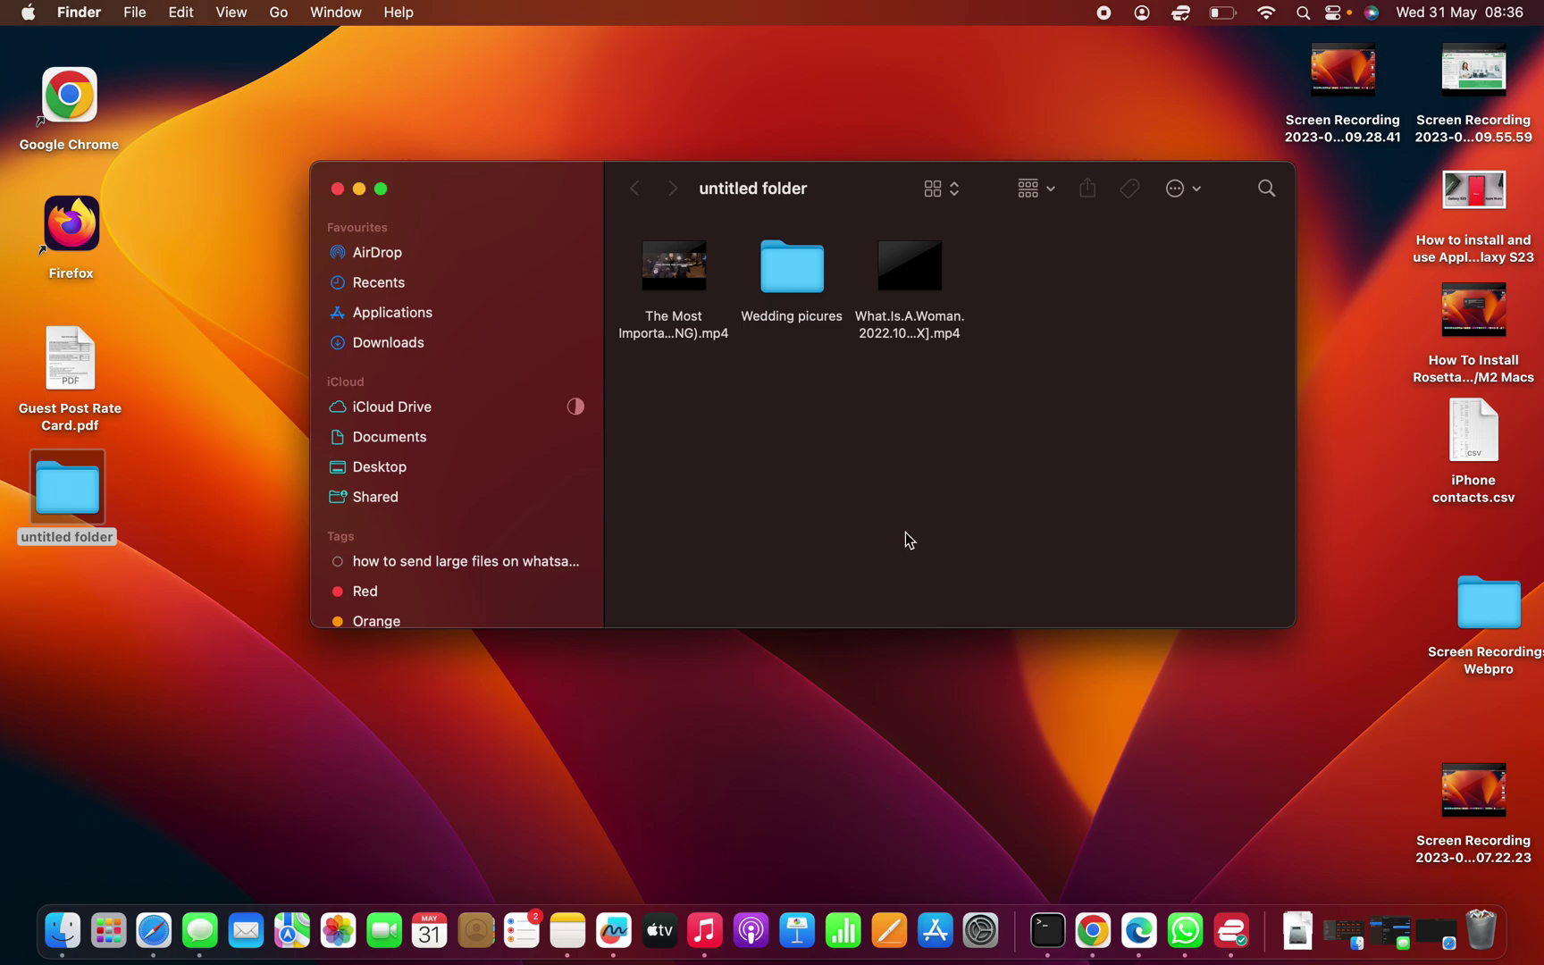
{"action": "right_click", "coordinate": [917, 430]}
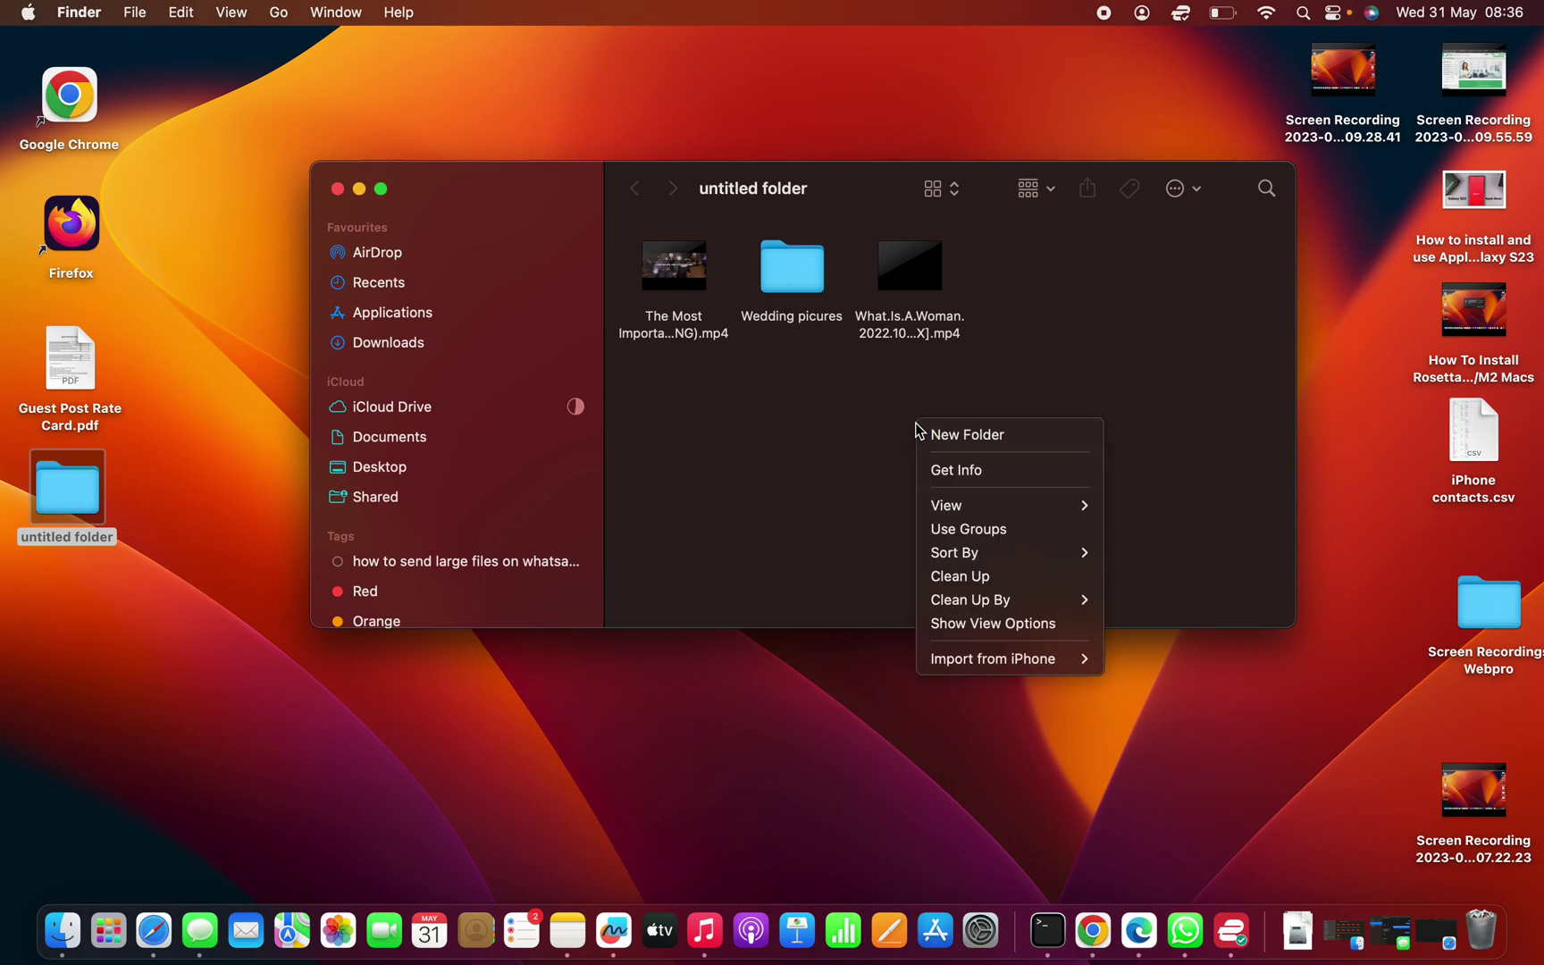
{"action": "left_click", "coordinate": [1049, 446]}
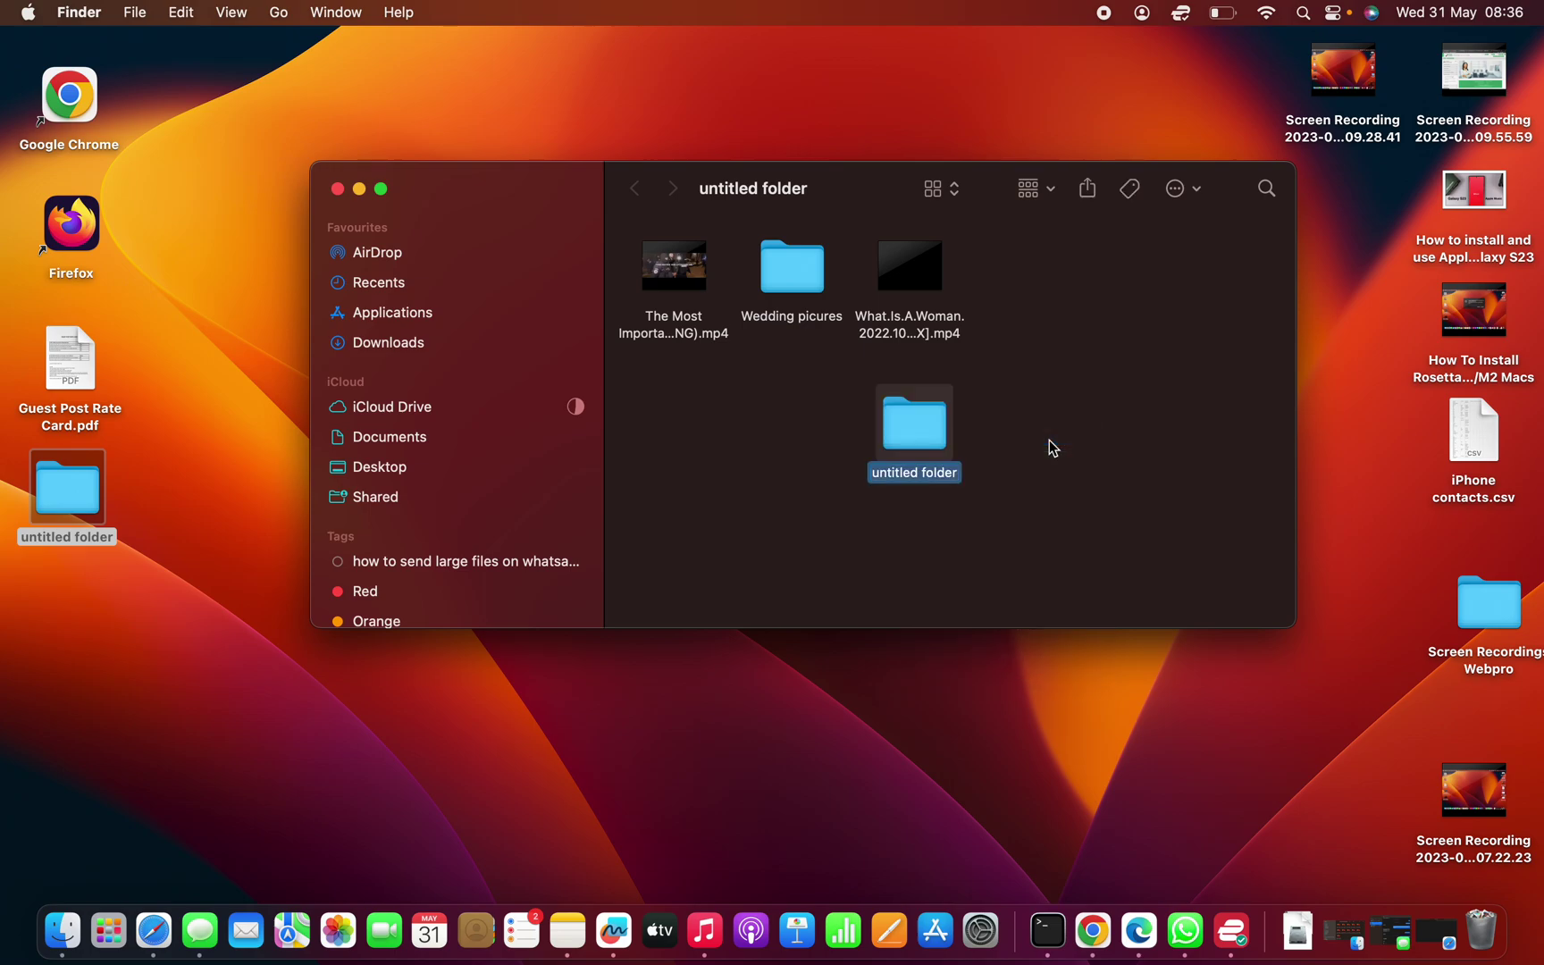
{"action": "type", "text": "r"}
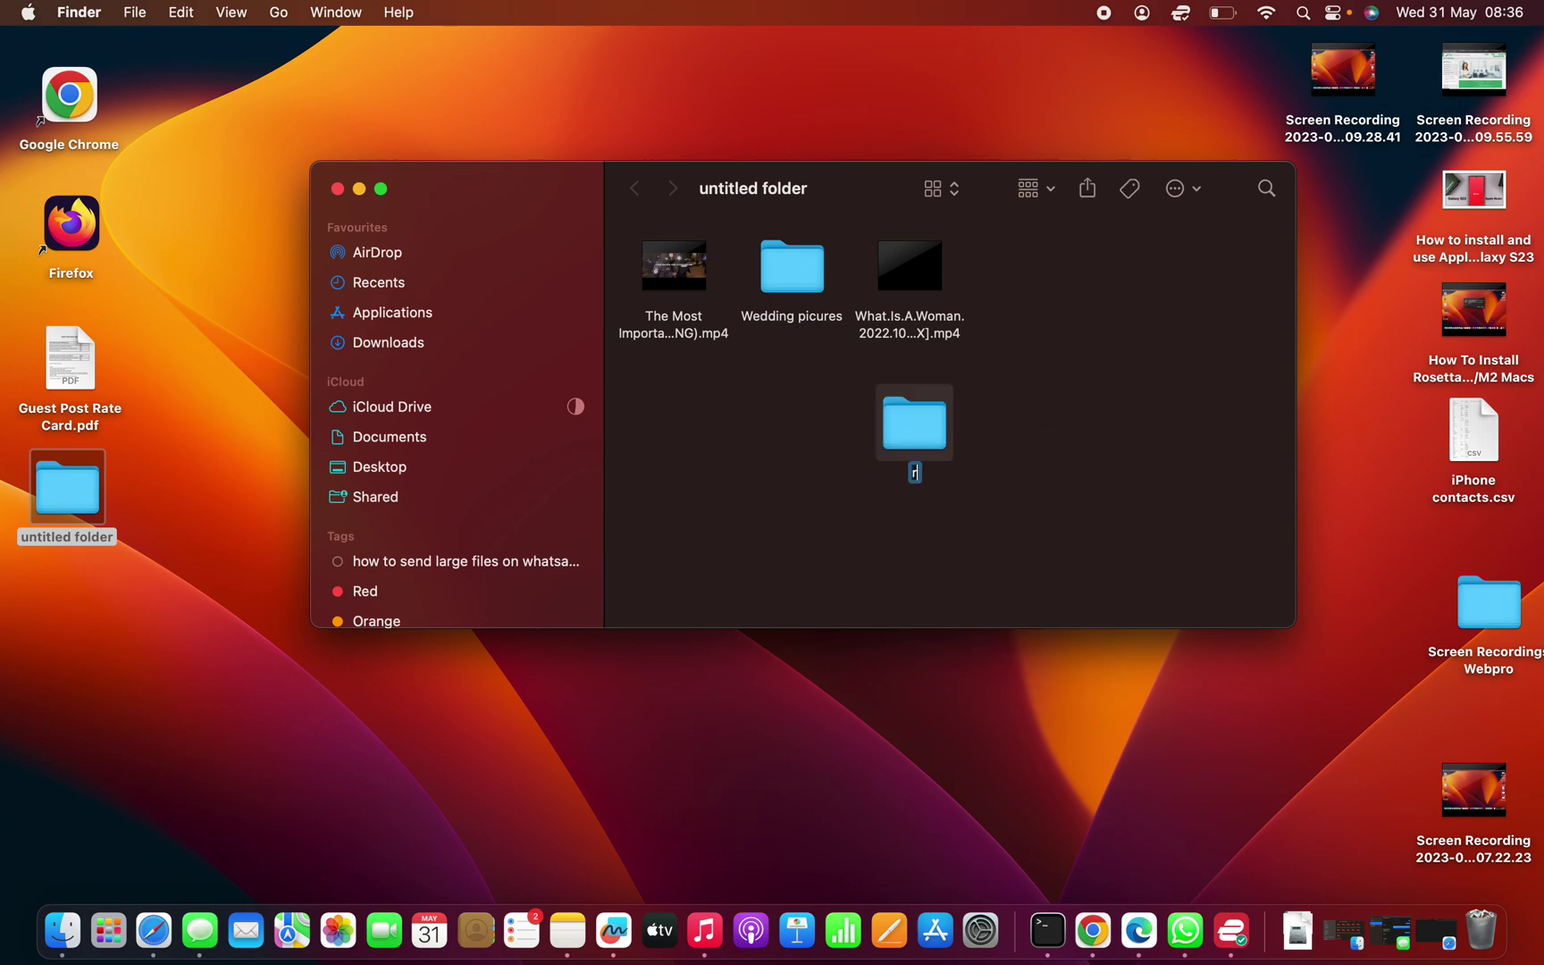
{"action": "type", "text": "eceptio"}
{"action": "type", "text": "n"}
{"action": "key", "text": "Return"}
{"action": "left_click", "coordinate": [1166, 444]}
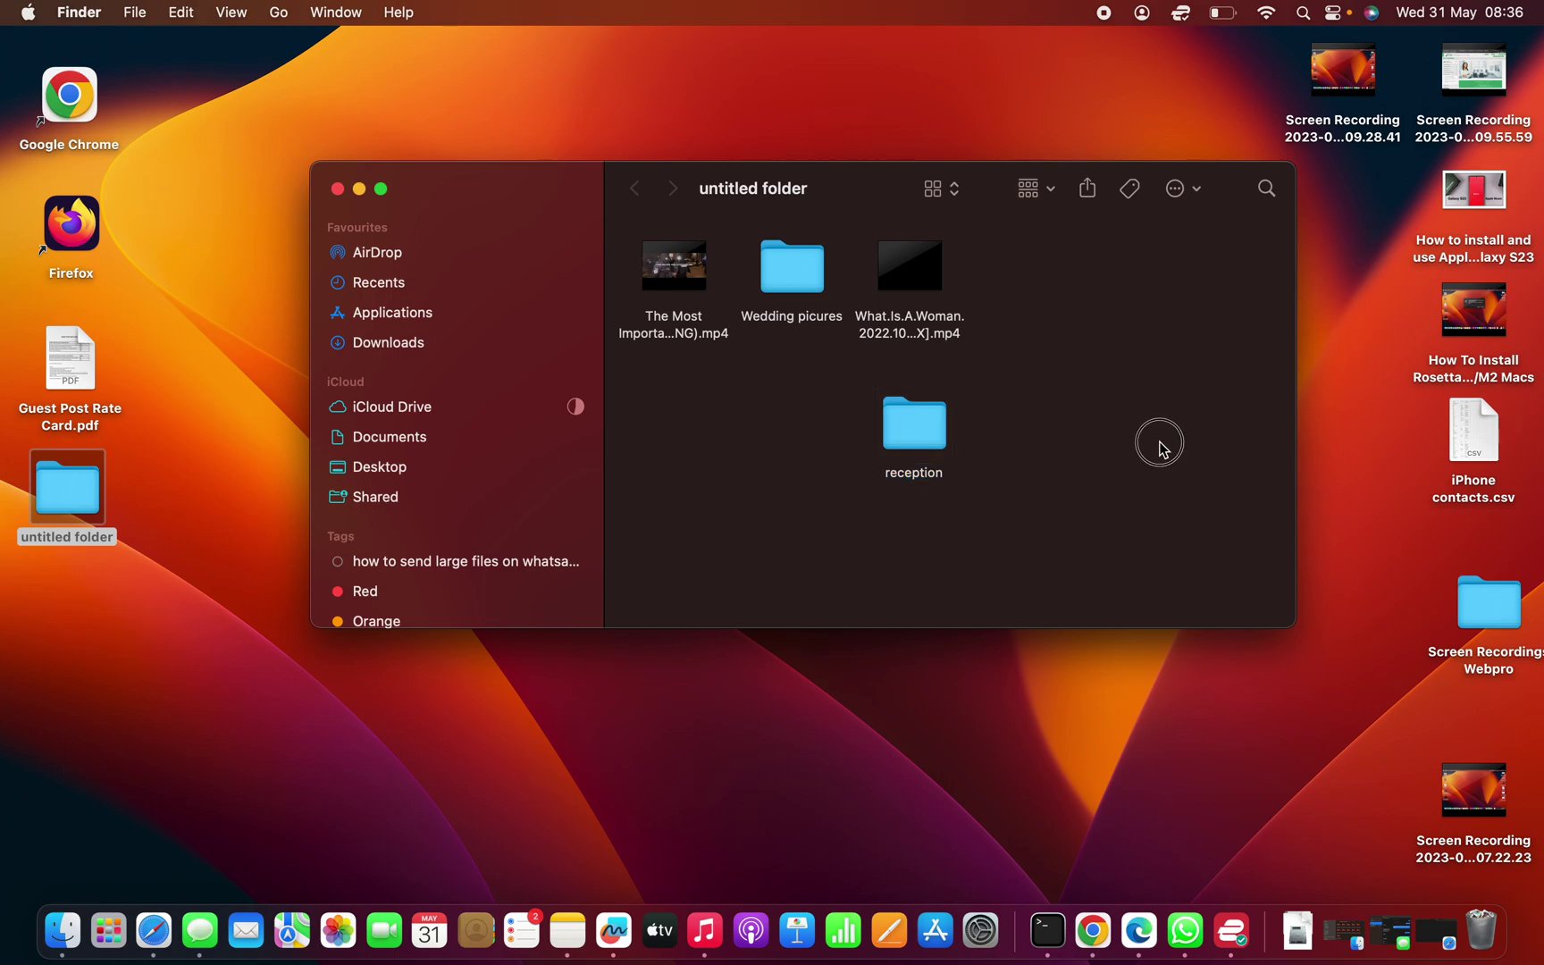
- Create two default-named folders, 'untitled folder' and 'untitled folder 2', inside untitled folder
{"action": "right_click", "coordinate": [1105, 368]}
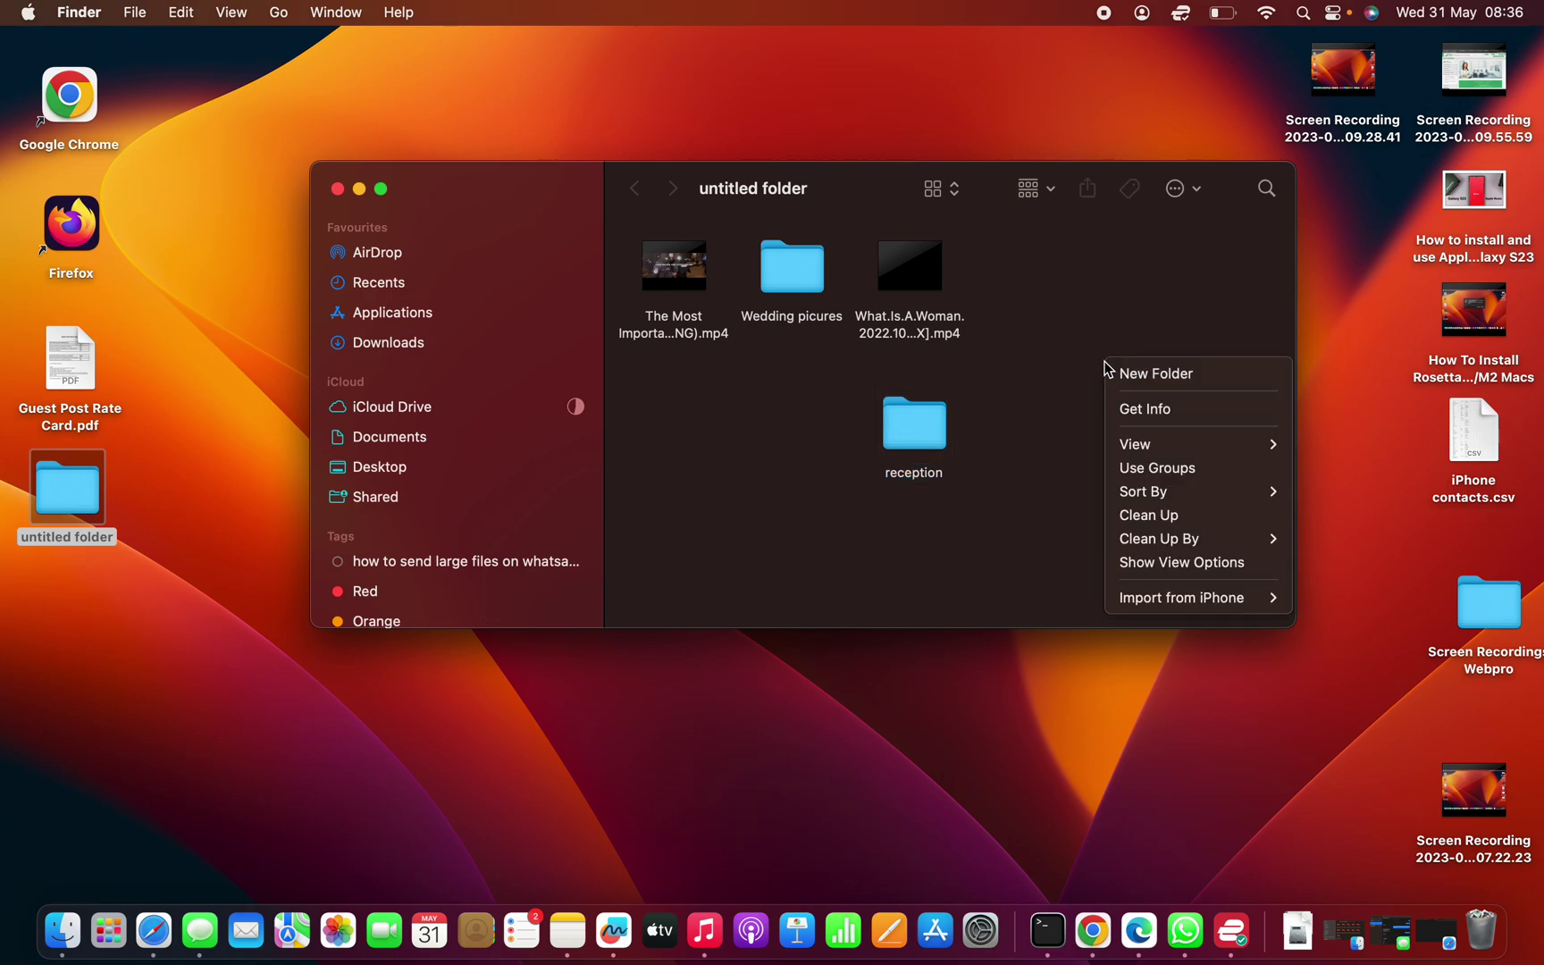
{"action": "left_click", "coordinate": [1207, 379]}
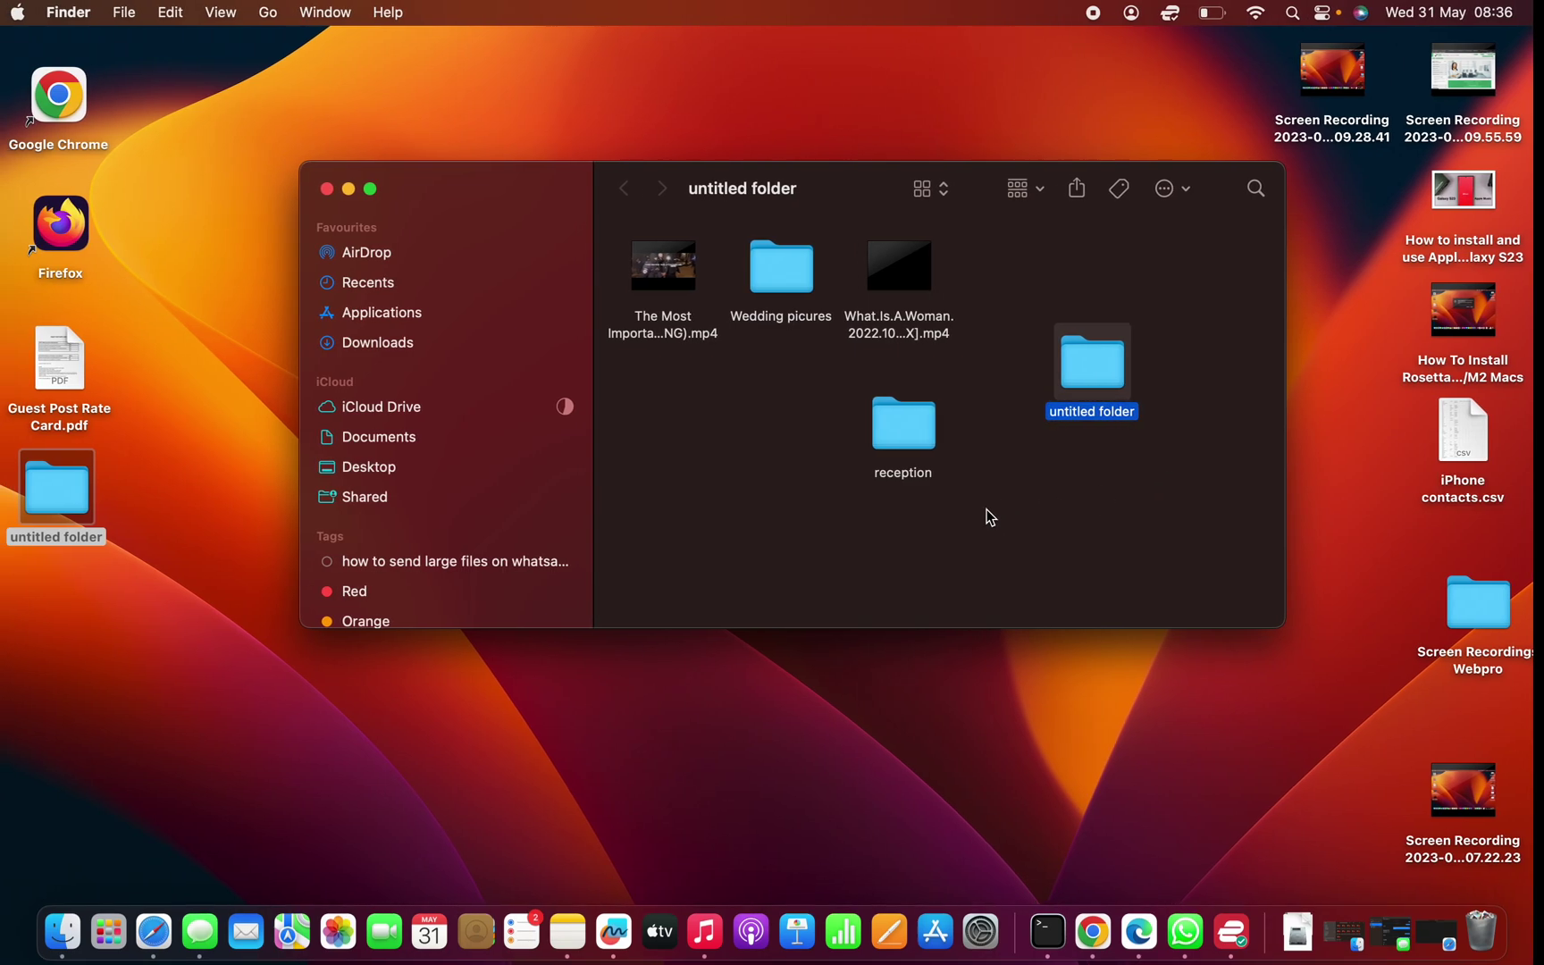
{"action": "right_click", "coordinate": [1071, 487]}
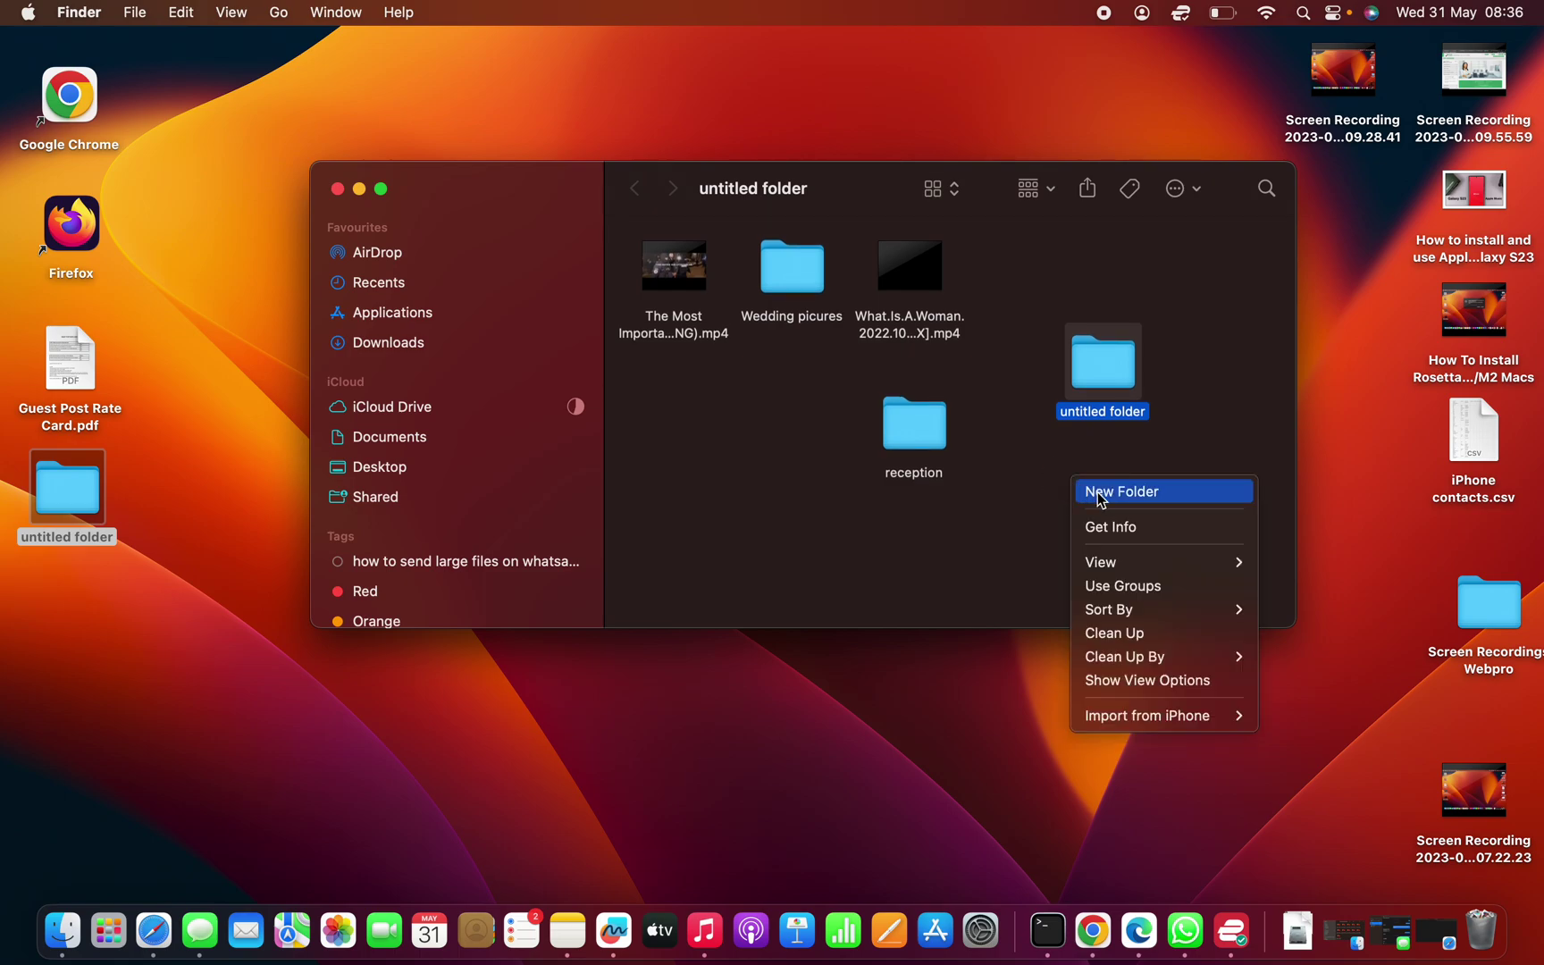
{"action": "left_click", "coordinate": [1090, 490]}
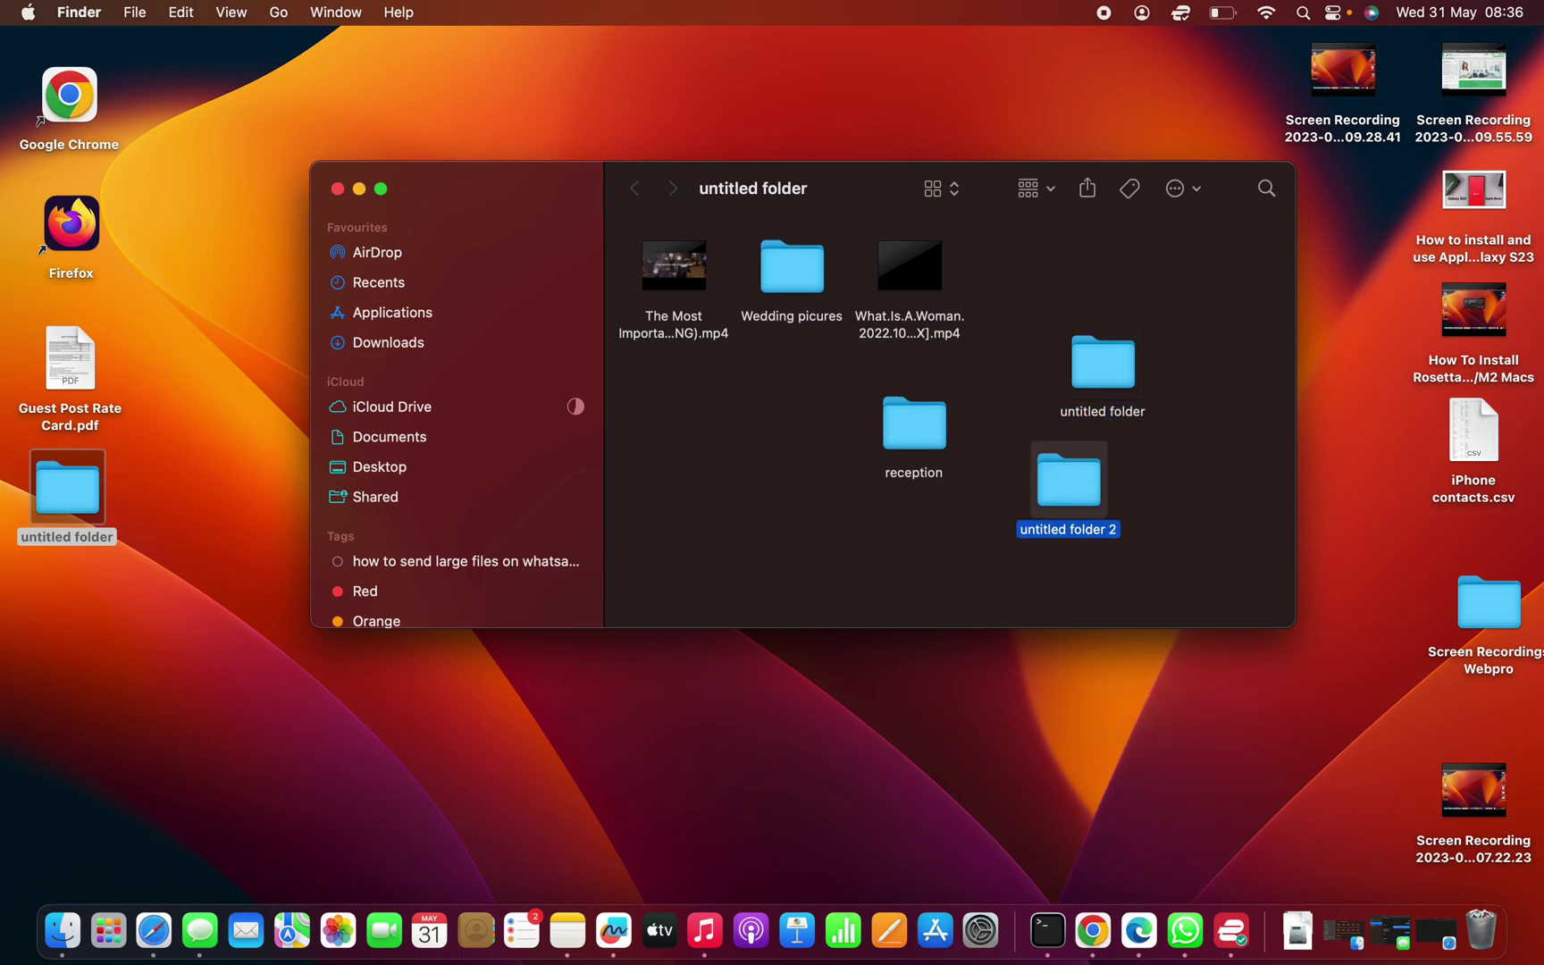